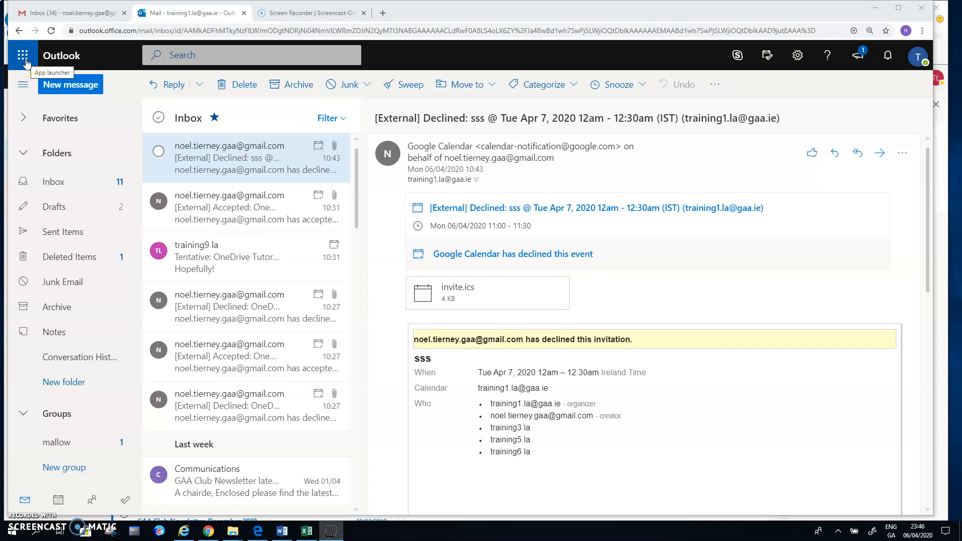
# Show the Office 365 apps list, including Word, Excel and Teams, from Outlook's app launcher.
pyautogui.click(23, 60)
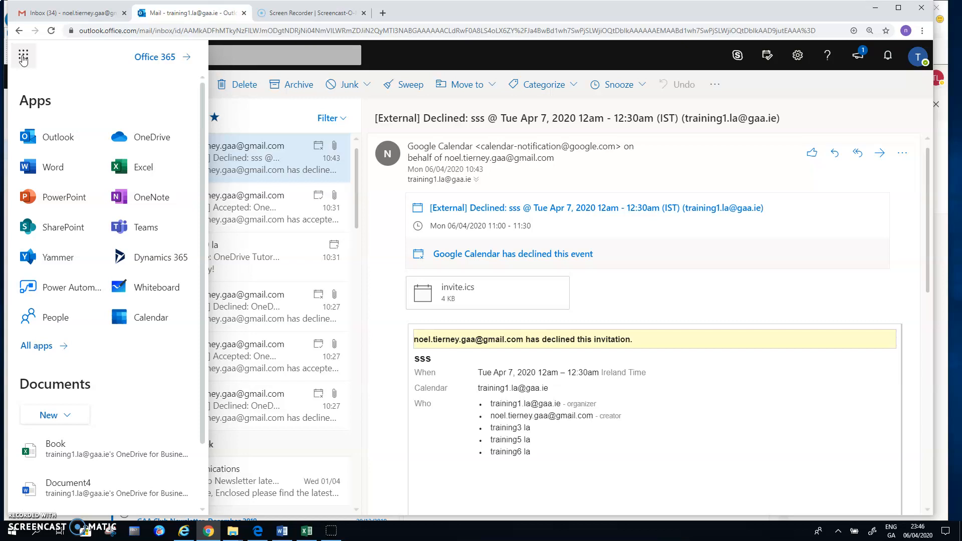
pyautogui.click(46, 139)
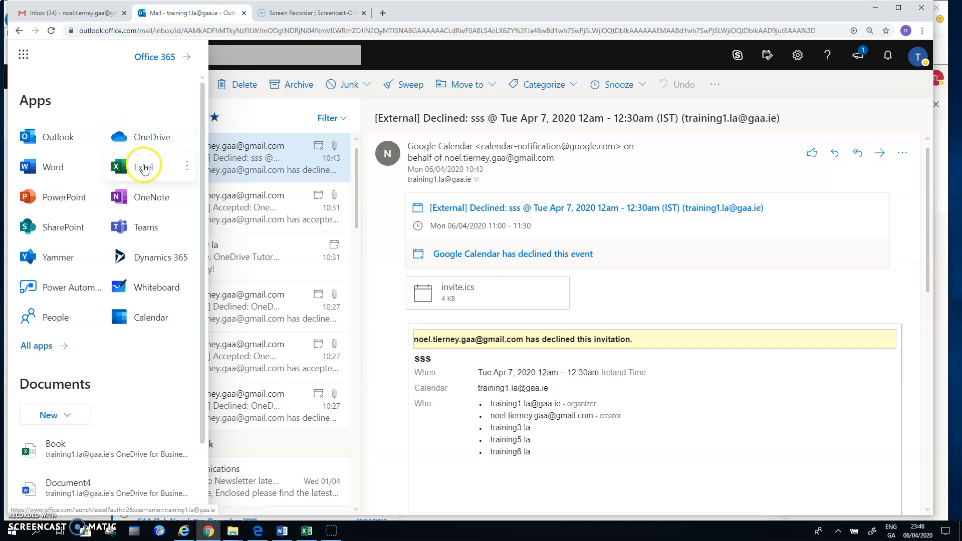
# Launch Microsoft Teams and show the empty calendar week of April 6–10, 2020.
pyautogui.click(148, 228)
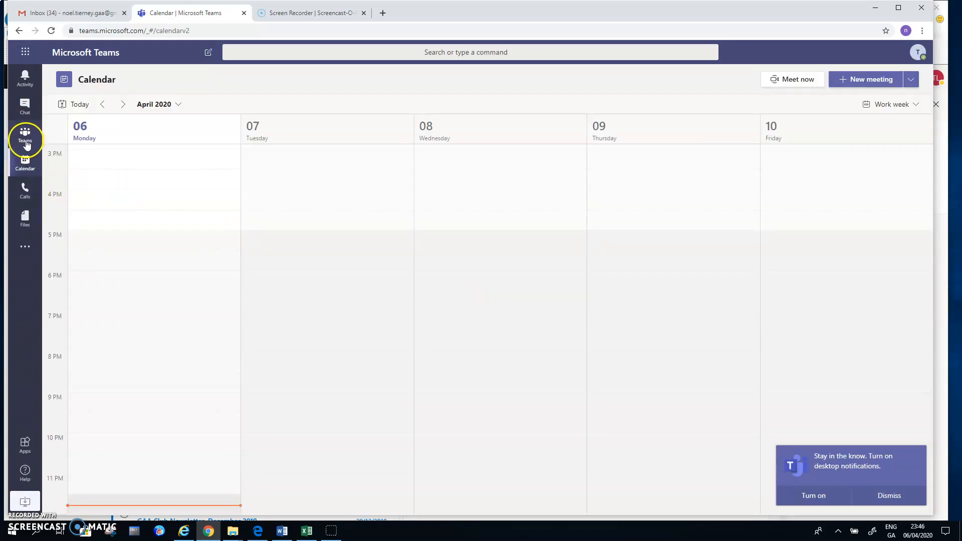
pyautogui.click(24, 78)
pyautogui.click(25, 162)
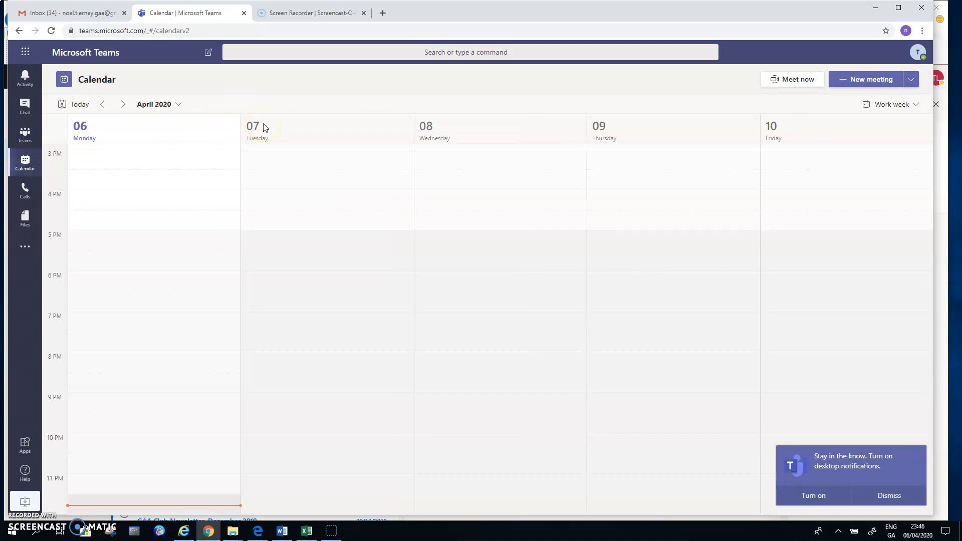
# Create a new meeting titled 'OneDrive Discussion', ready for required attendees.
pyautogui.click(861, 83)
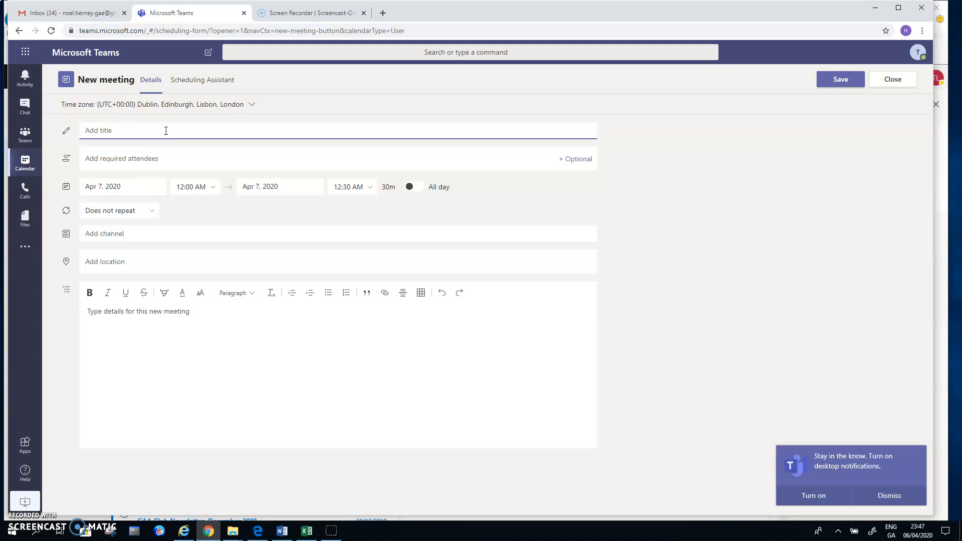
pyautogui.write('OneDrive Discussion')
pyautogui.click(172, 127)
pyautogui.click(164, 158)
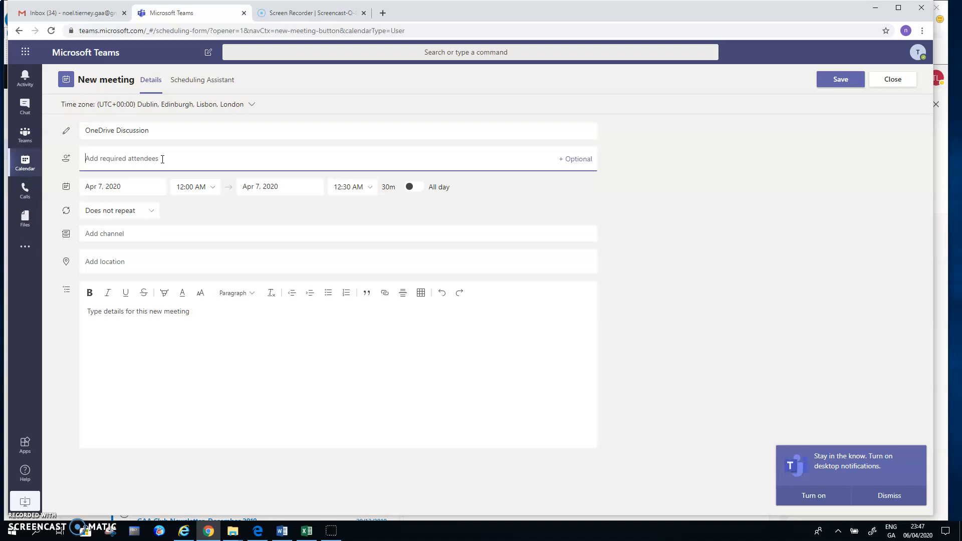
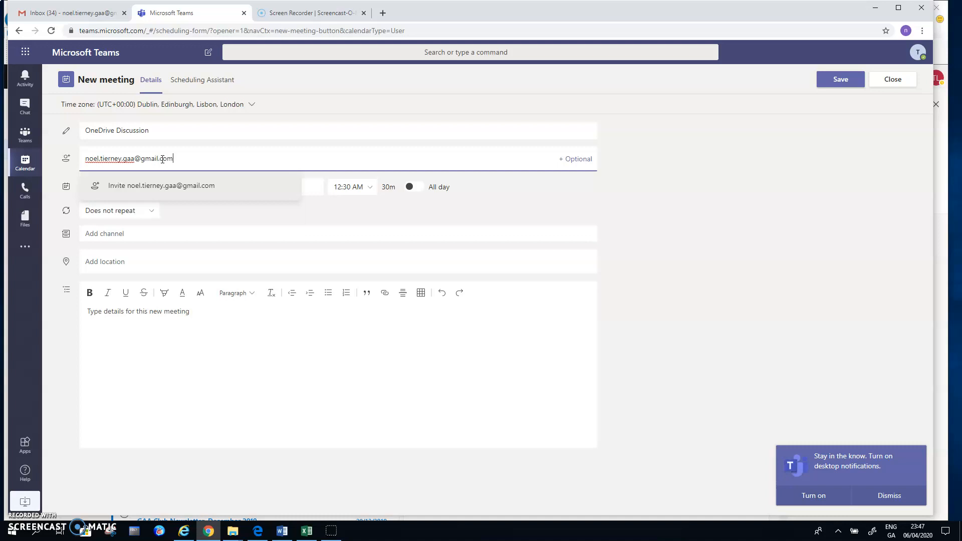
# Invite the external Gmail address as the meeting's first required attendee.
pyautogui.click(160, 178)
pyautogui.click(134, 194)
pyautogui.click(134, 193)
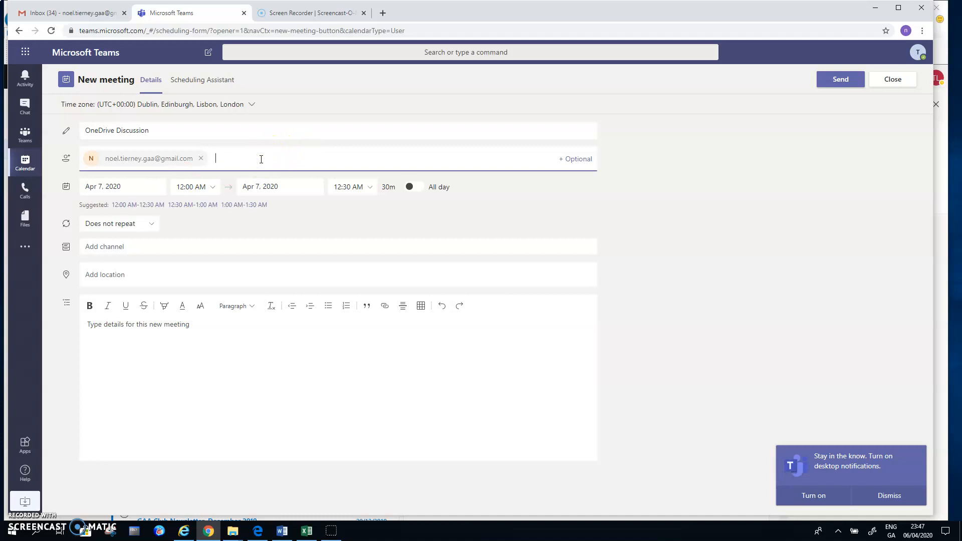
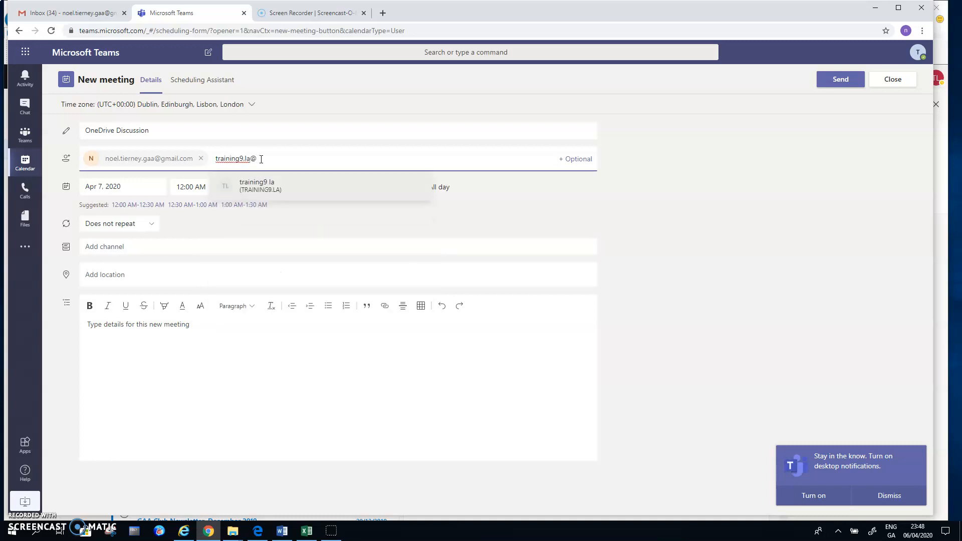
# Add the ninth and first trainee accounts as required attendees, making three in total.
pyautogui.click(259, 189)
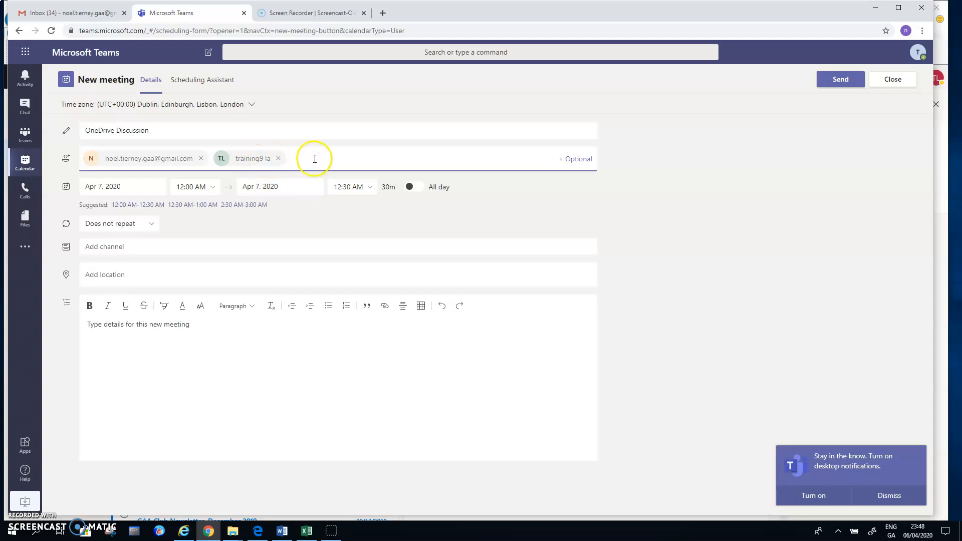
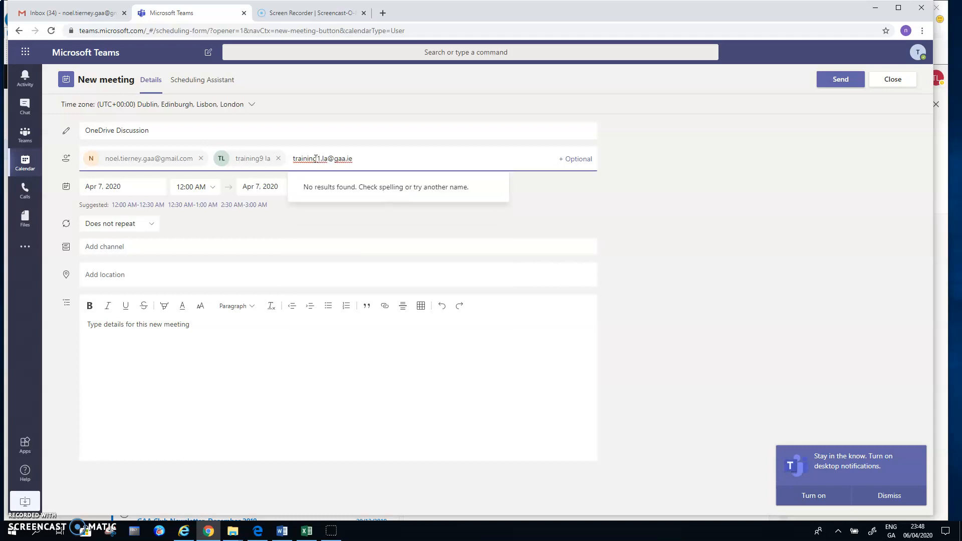
pyautogui.click(340, 160)
pyautogui.press('Return')
pyautogui.click(393, 157)
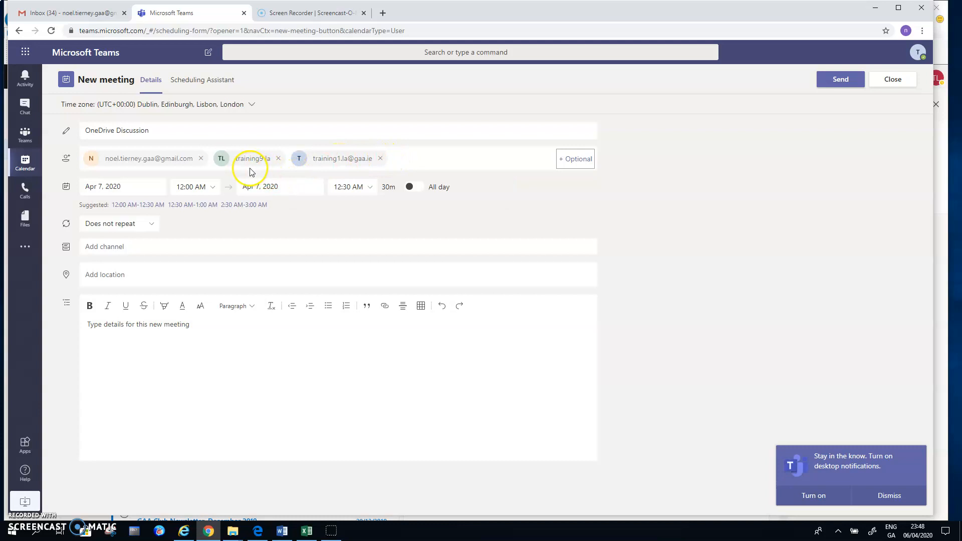
# Search for the tenth trainee account and add it as the fourth attendee.
pyautogui.rightClick(343, 162)
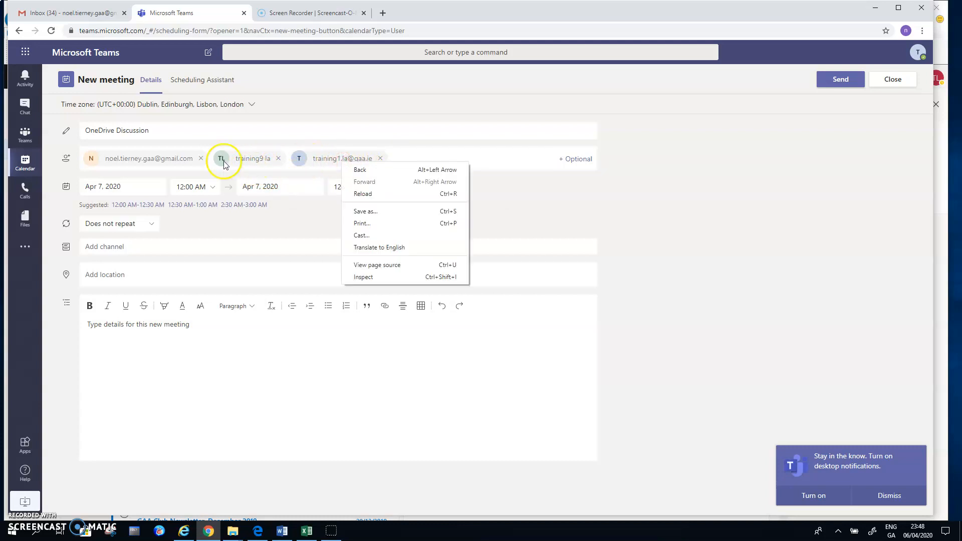
pyautogui.click(144, 159)
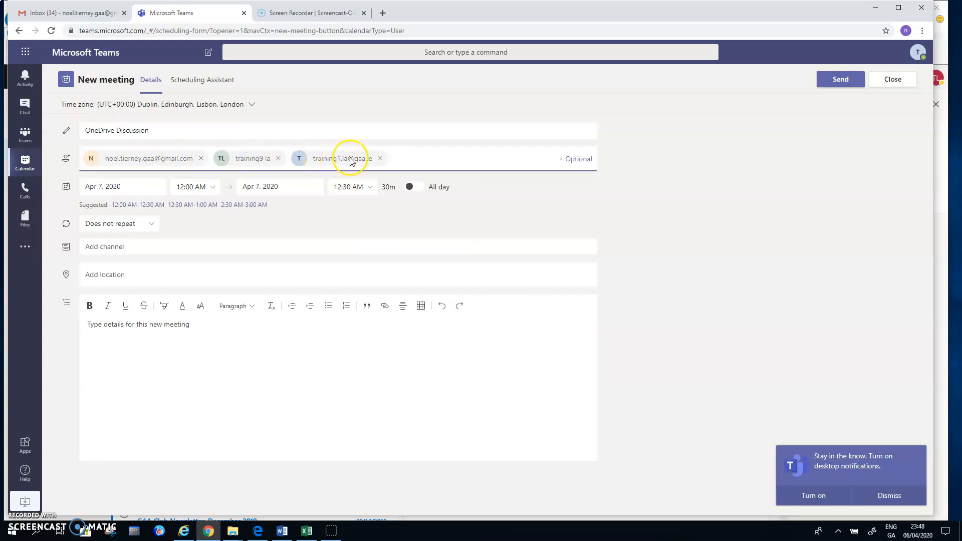
pyautogui.click(418, 159)
pyautogui.write('tra')
pyautogui.press('BackSpace')
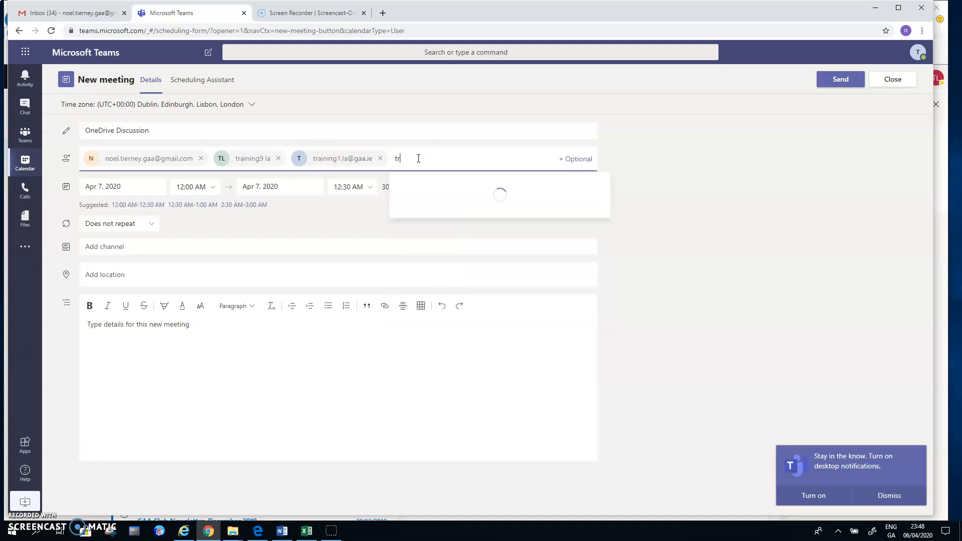
pyautogui.write('raining10')
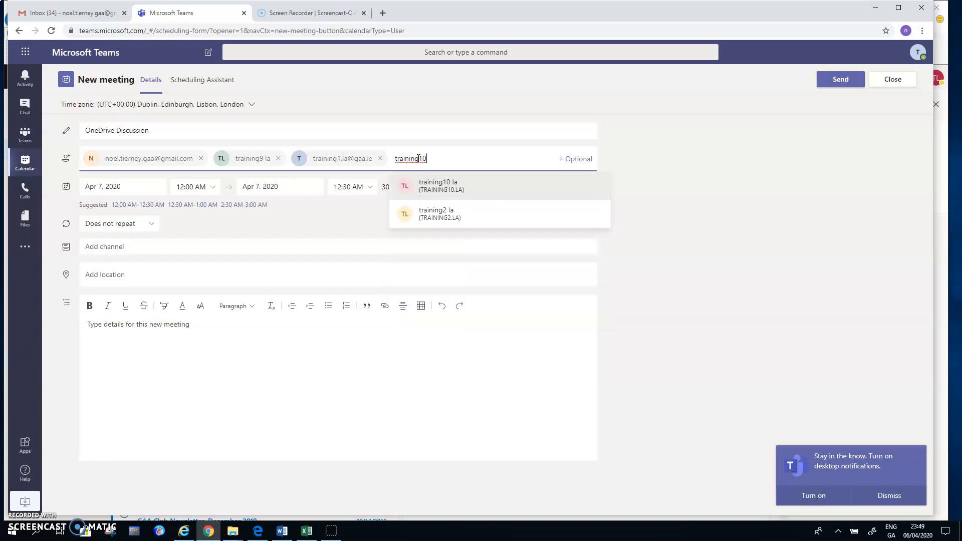
pyautogui.click(446, 181)
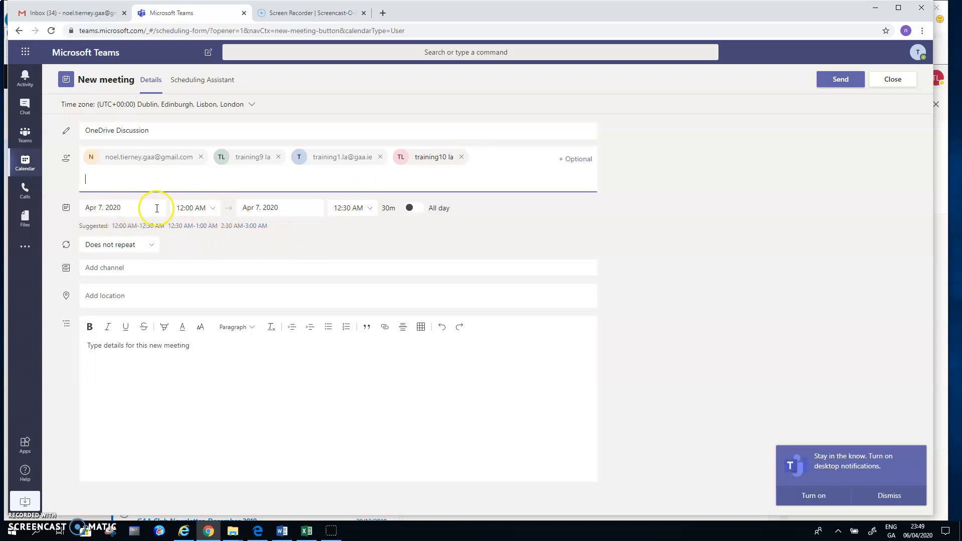
# Schedule the meeting for 8:00–9:30 AM on Apr 7, 2020 (1h 30m).
pyautogui.click(215, 209)
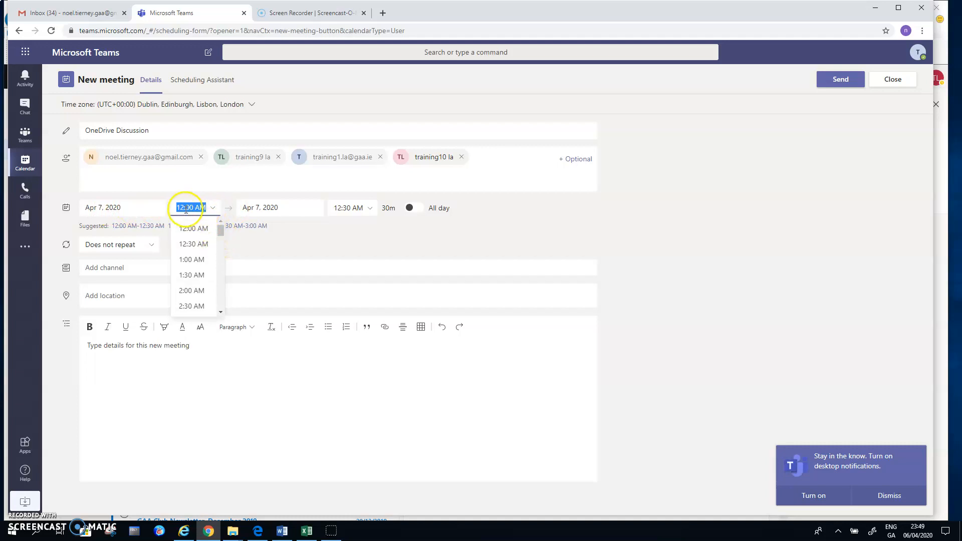
pyautogui.moveTo(218, 231); pyautogui.dragTo(220, 248)
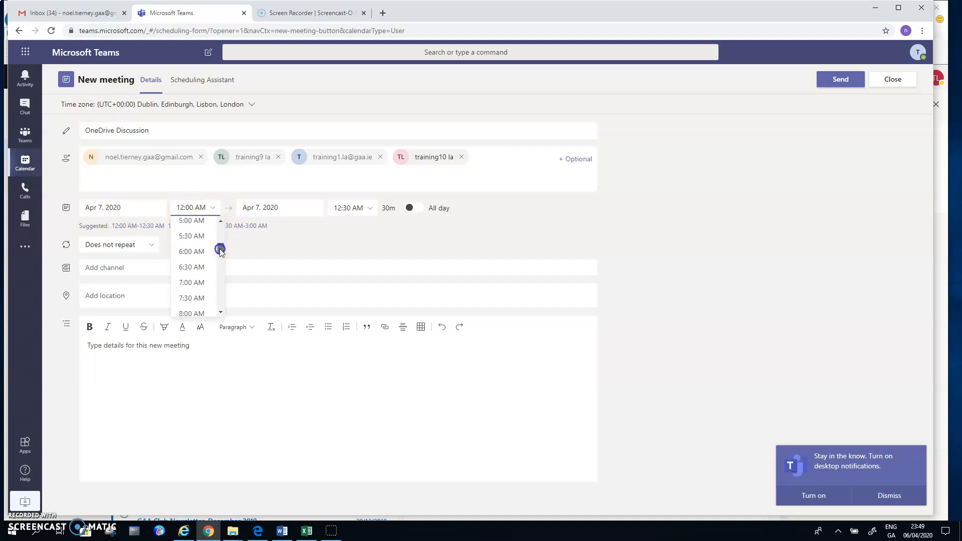
pyautogui.click(197, 306)
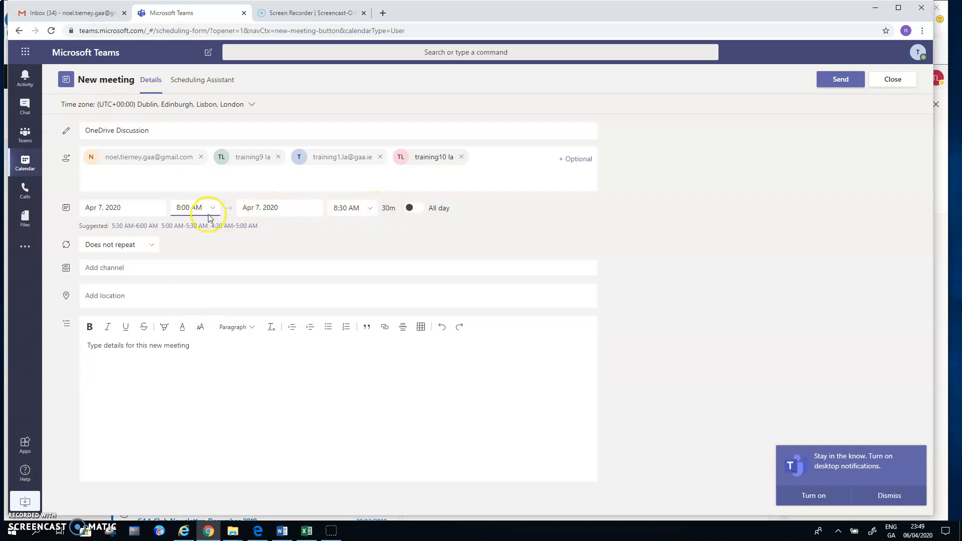
pyautogui.click(370, 209)
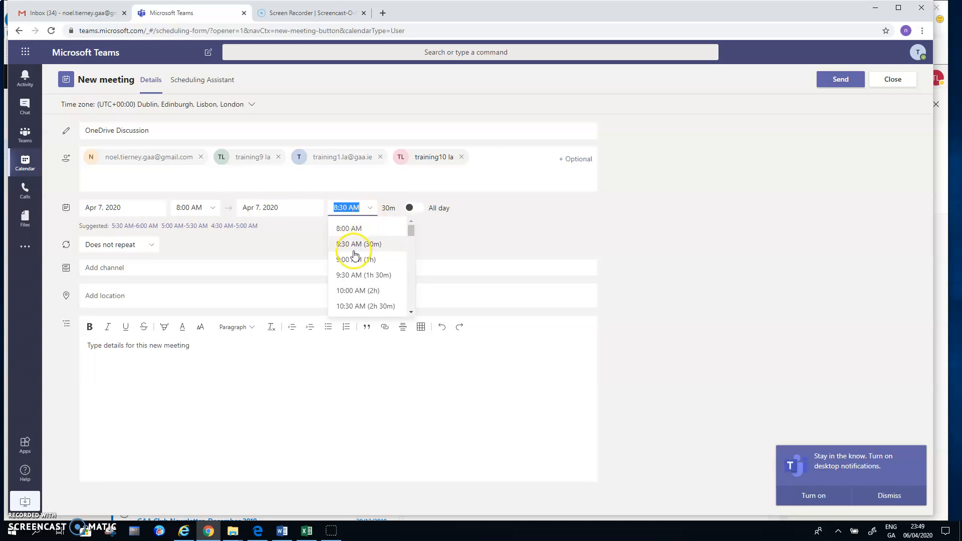
pyautogui.click(348, 276)
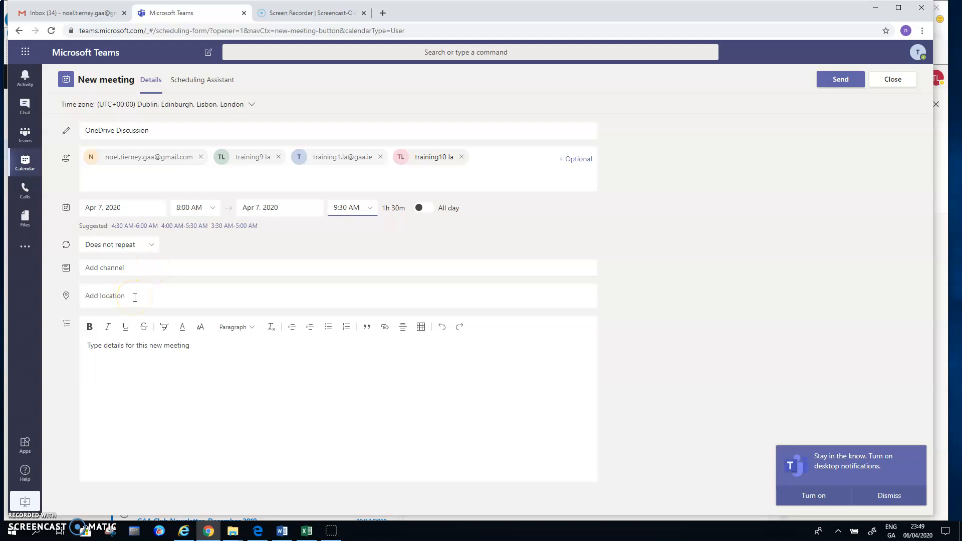
# Copy the title 'OneDrive Discussion' into the meeting details box.
pyautogui.moveTo(165, 126); pyautogui.dragTo(64, 131)
pyautogui.hotkey('ctrl', 'c')
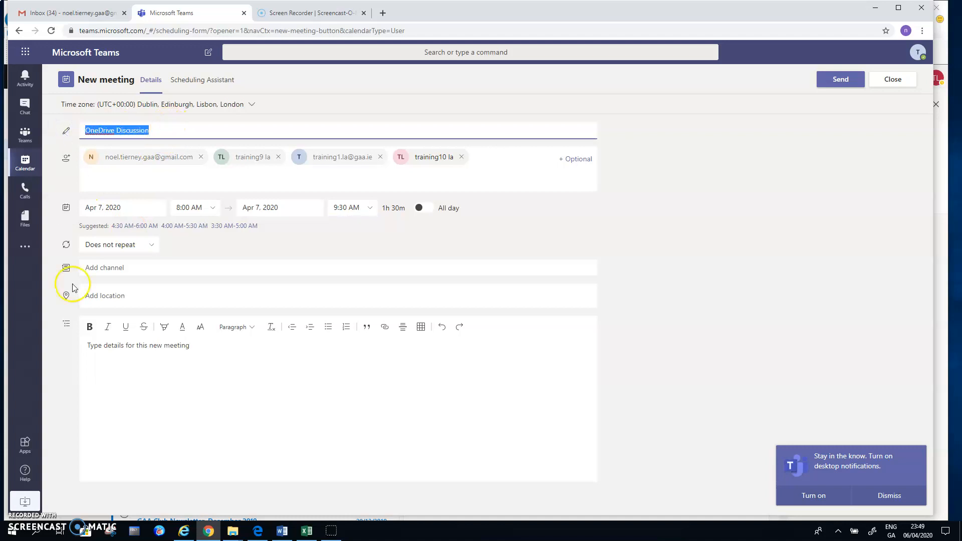
pyautogui.click(93, 350)
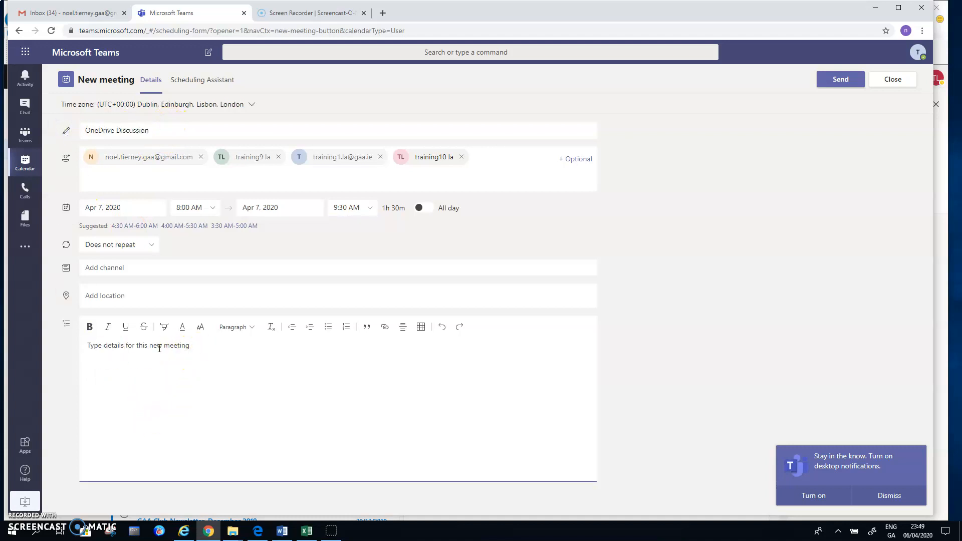
pyautogui.hotkey('ctrl', 'v')
# Set the location to 'Oneline - gaa Teams' and send the invitation.
pyautogui.click(115, 297)
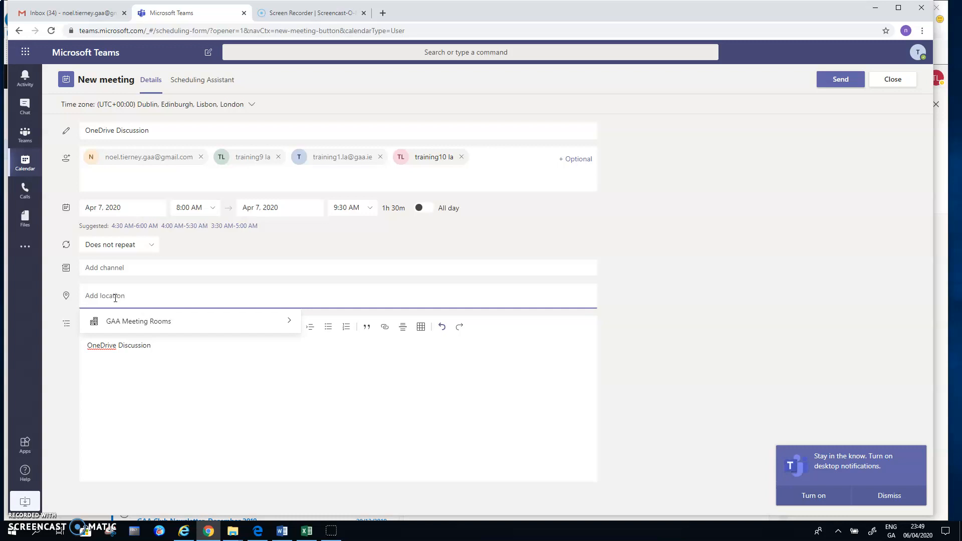
pyautogui.write('Onel')
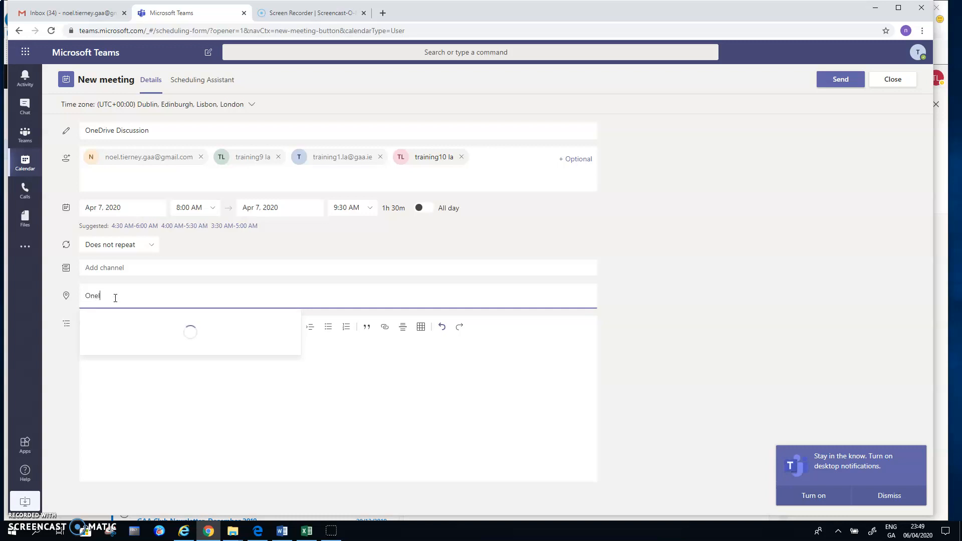
pyautogui.write('ine - gaa Teams')
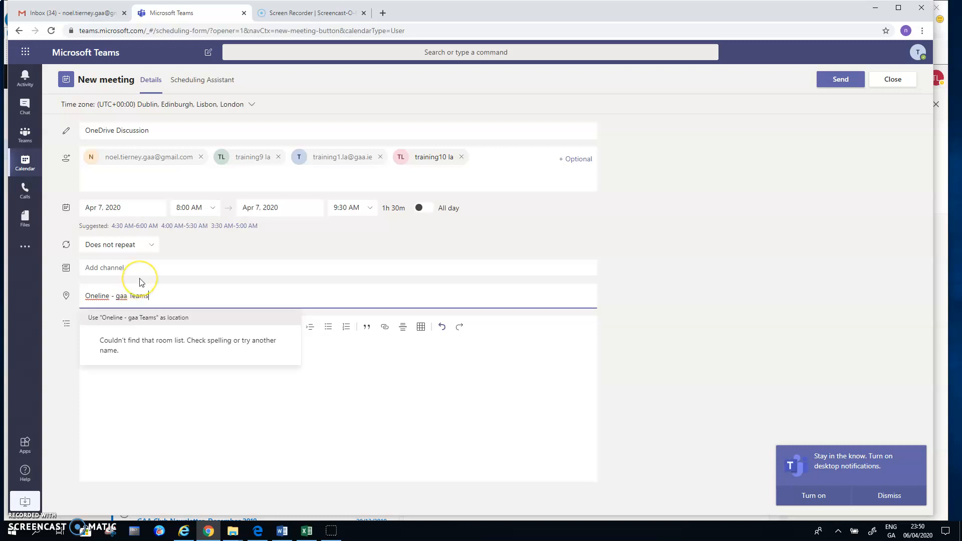
pyautogui.press('Return')
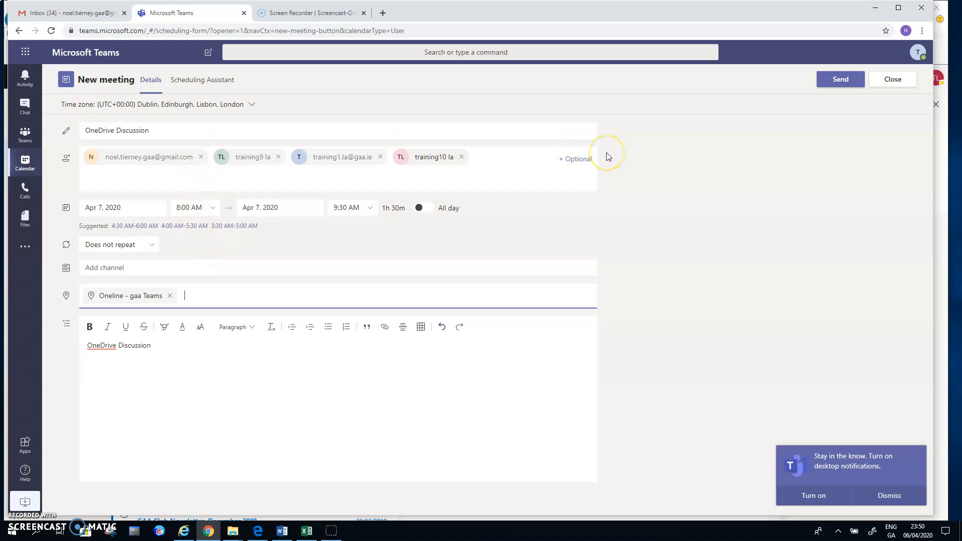
pyautogui.click(835, 81)
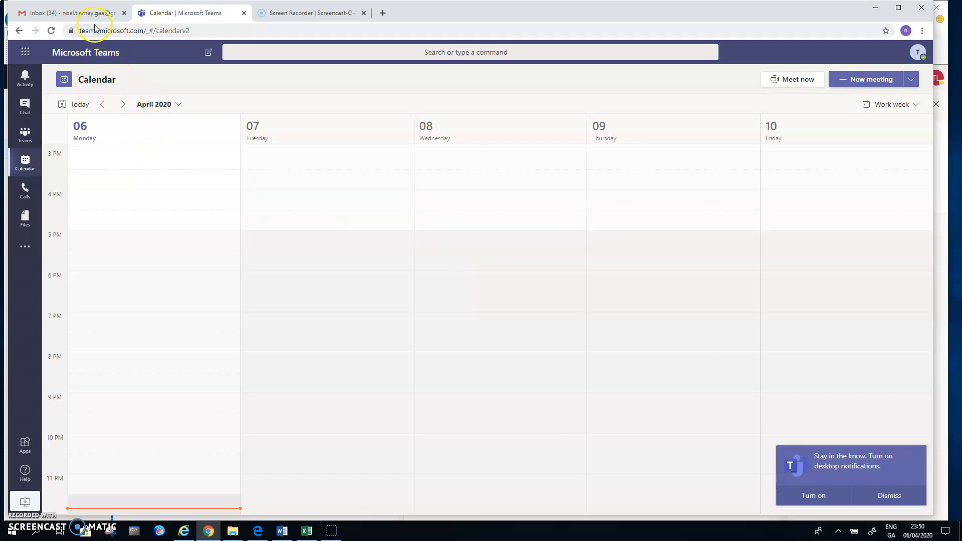
# Open the OneDrive Discussion invitation in Gmail and settle on a Maybe reply.
pyautogui.click(70, 15)
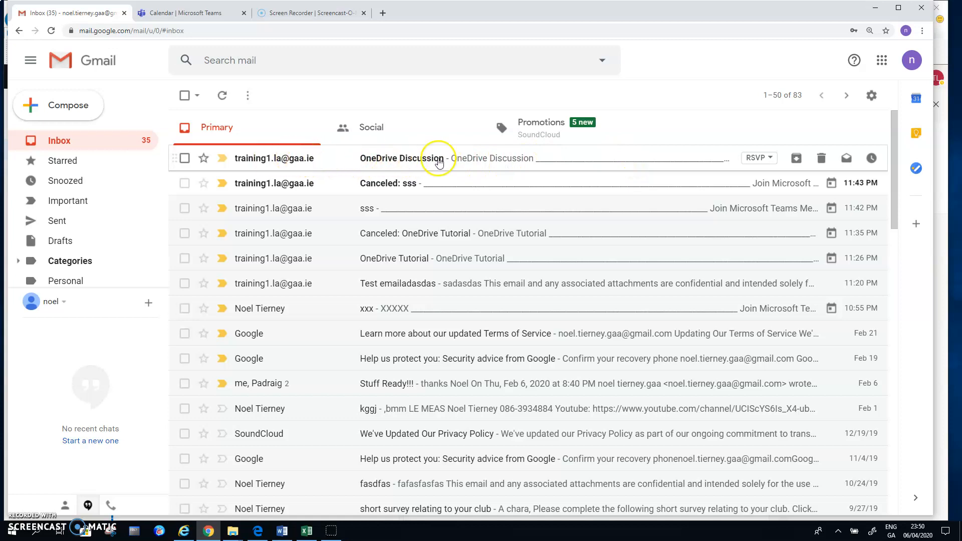
pyautogui.doubleClick(394, 159)
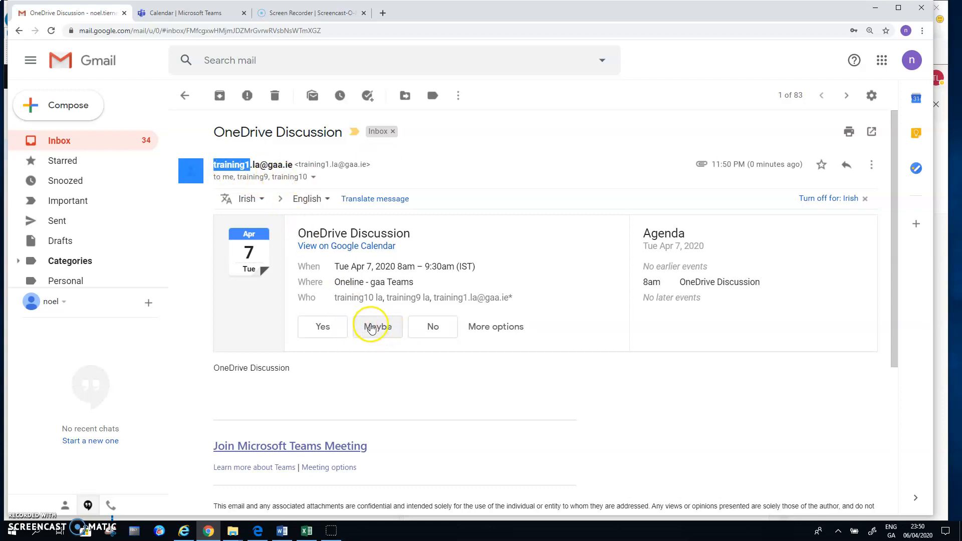
pyautogui.click(371, 328)
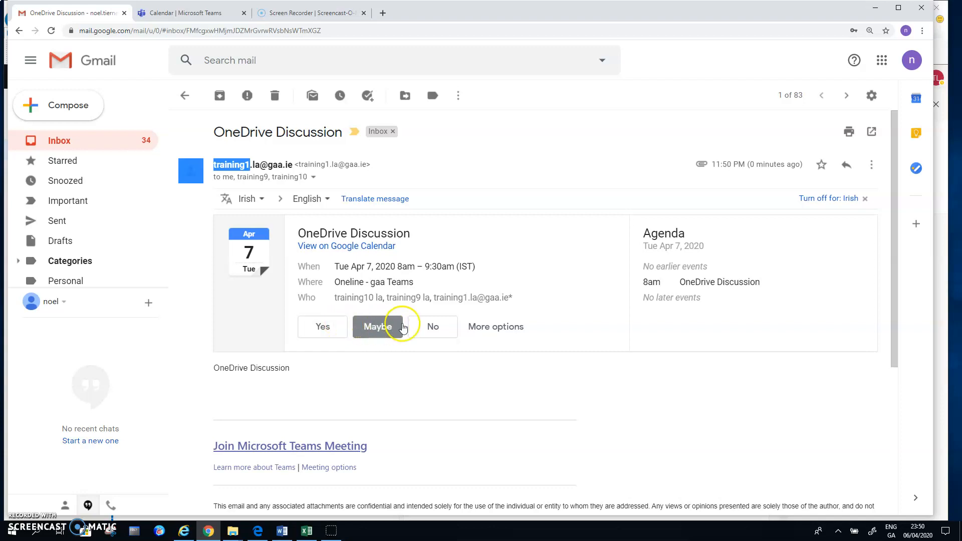
pyautogui.click(431, 326)
pyautogui.click(324, 327)
pyautogui.click(371, 327)
pyautogui.moveTo(894, 178); pyautogui.dragTo(894, 183)
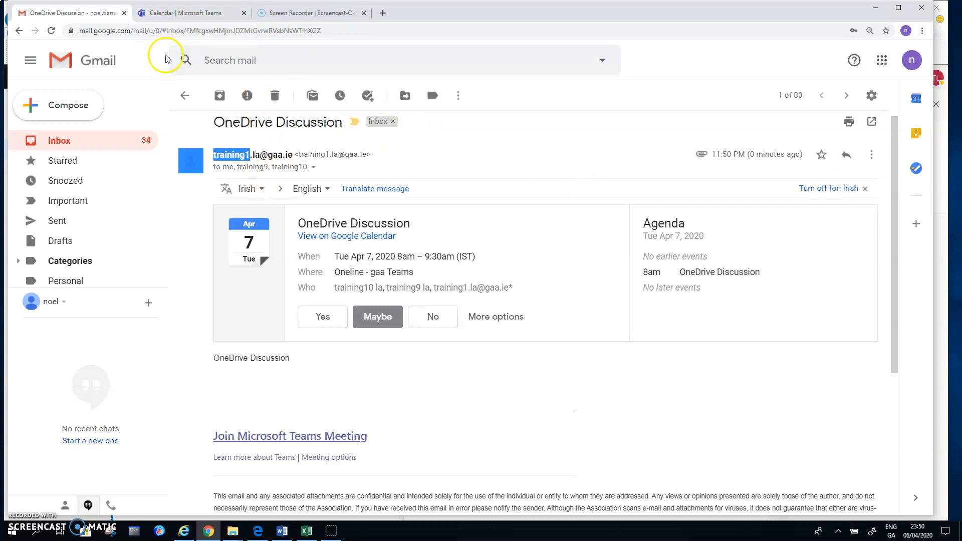
pyautogui.click(180, 15)
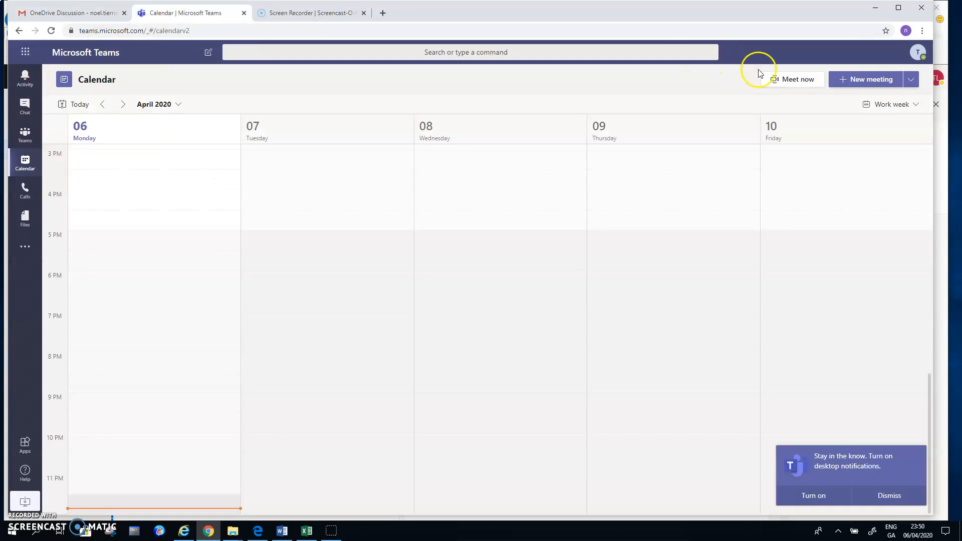
# Check the signed-in Teams account, then open the organiser's Outlook inbox of meeting replies.
pyautogui.click(919, 53)
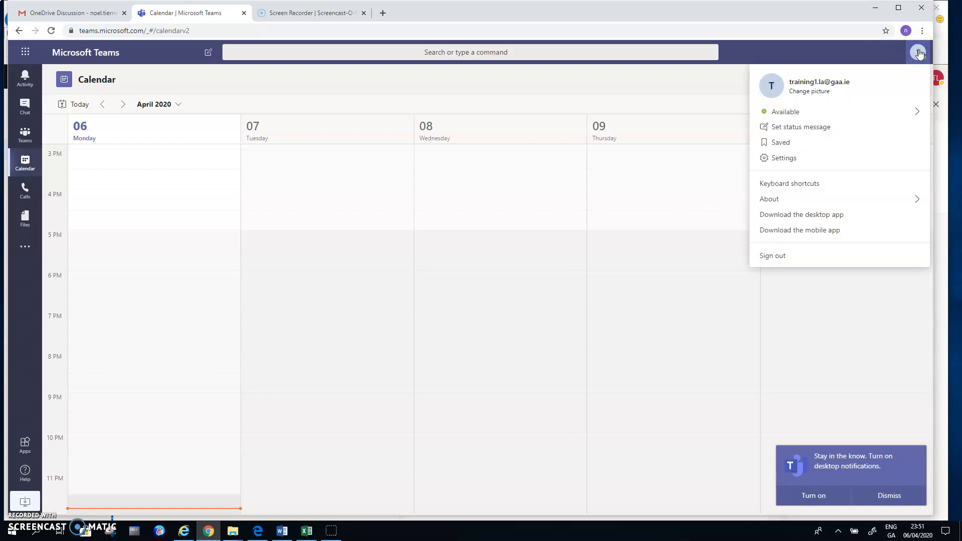
pyautogui.click(26, 52)
pyautogui.click(41, 103)
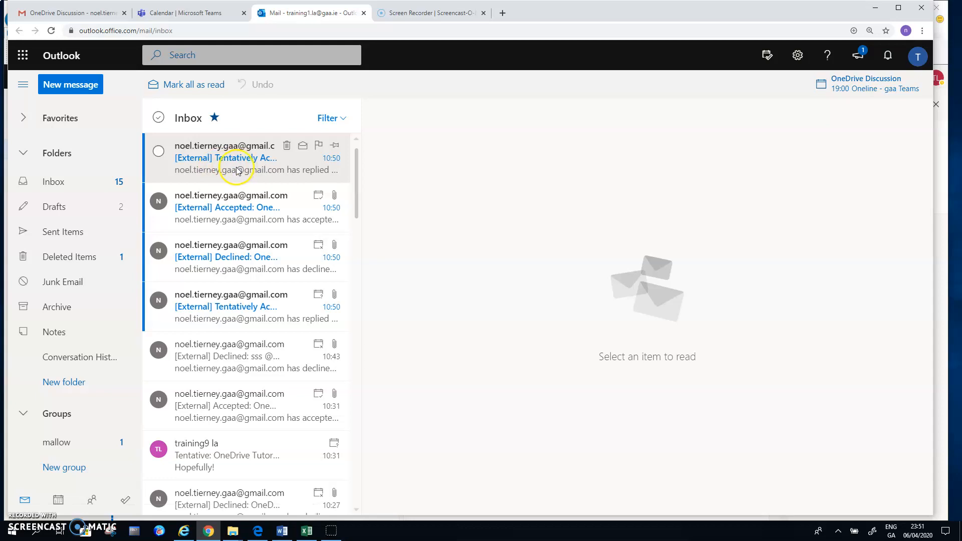
# Widen the message list to show the full OneDrive Discussion reply subjects: two Tentative, one Accepted, one Declined.
pyautogui.moveTo(362, 166); pyautogui.dragTo(501, 166)
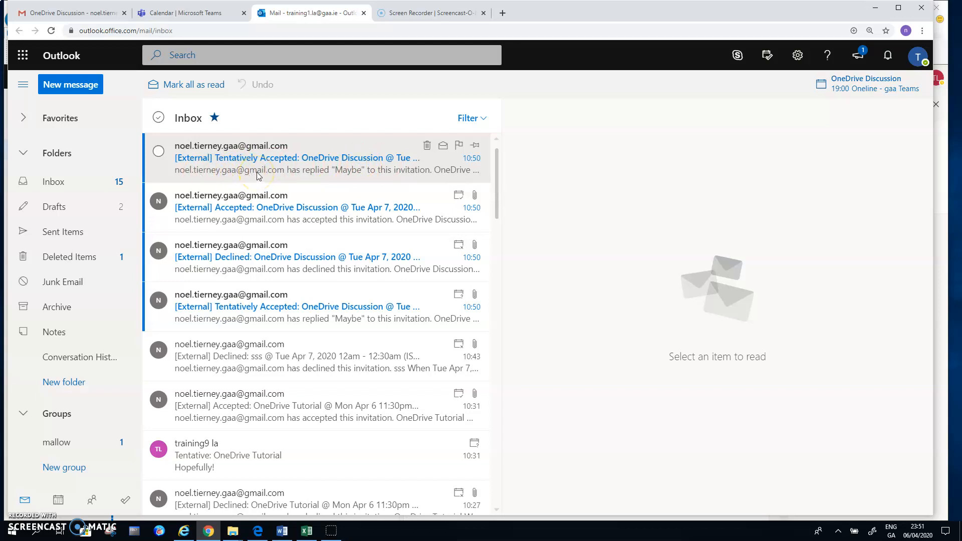
# As the second attendee, accept the OneDrive Discussion invite with the note 'Might be a little late'.
pyautogui.click(183, 532)
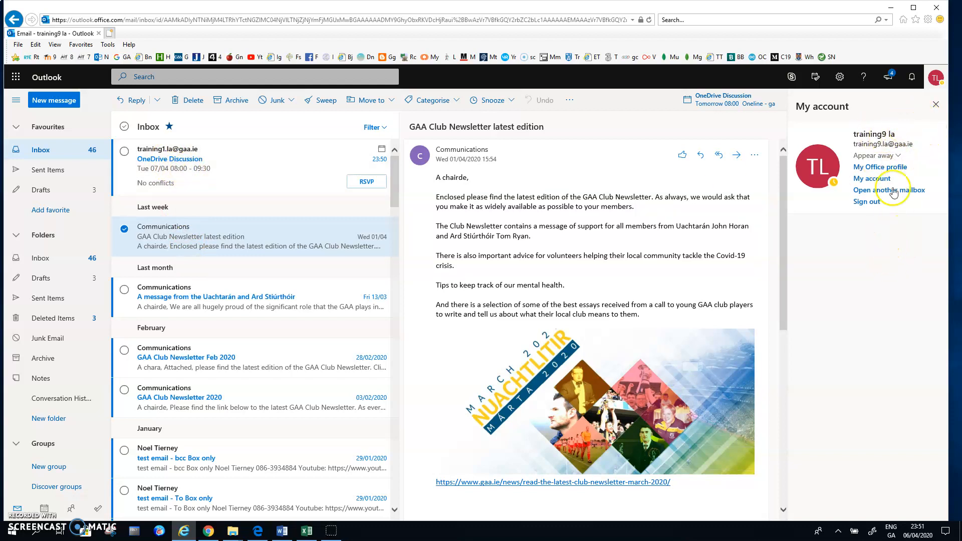
pyautogui.click(931, 80)
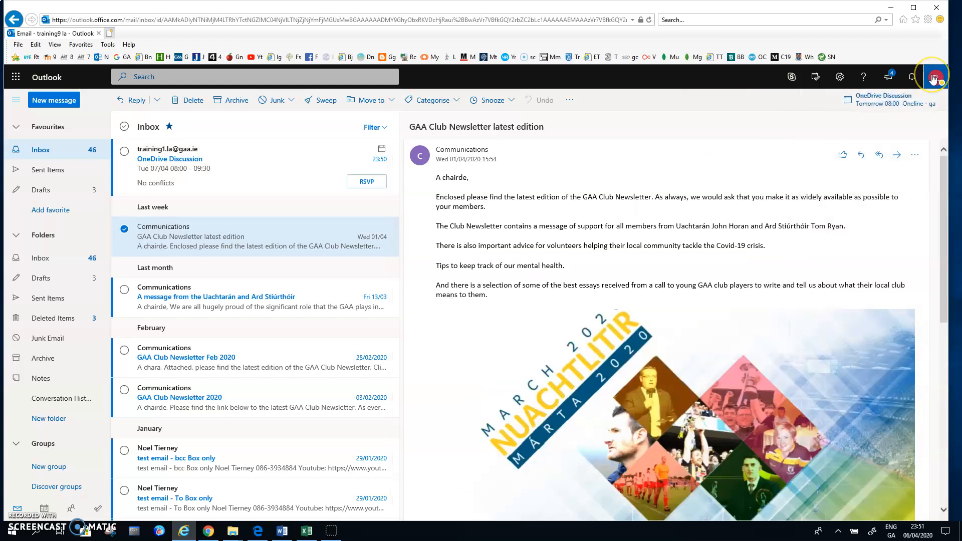
pyautogui.click(932, 79)
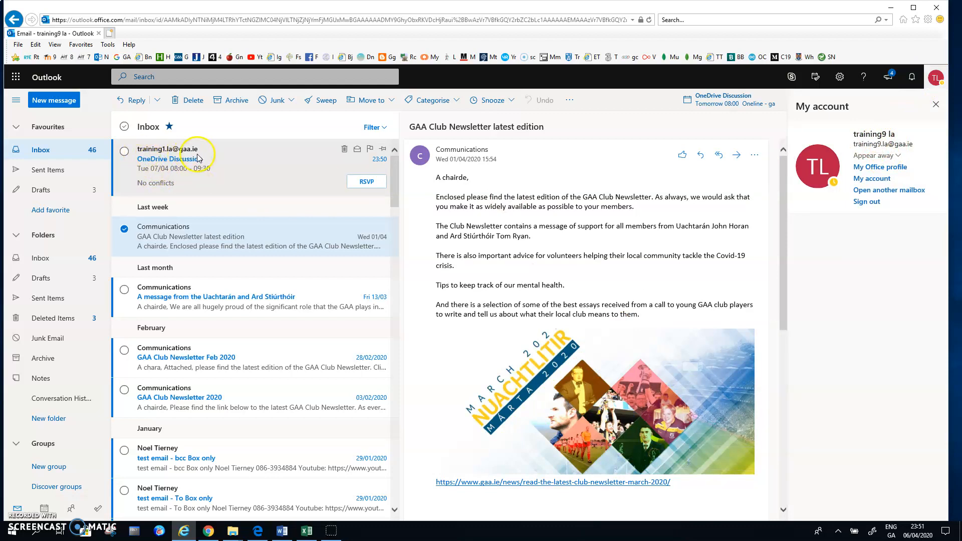
pyautogui.click(366, 183)
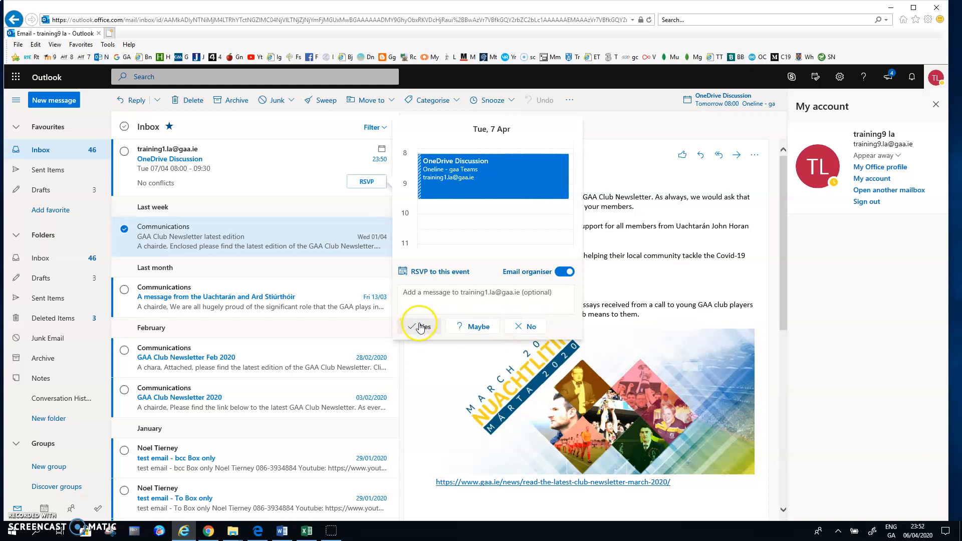
pyautogui.click(420, 300)
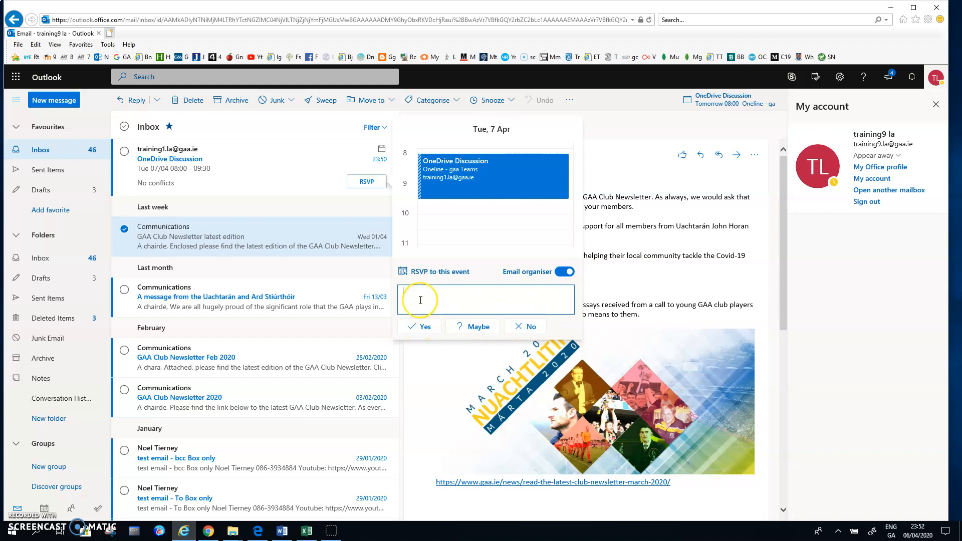
pyautogui.click(431, 296)
pyautogui.click(420, 328)
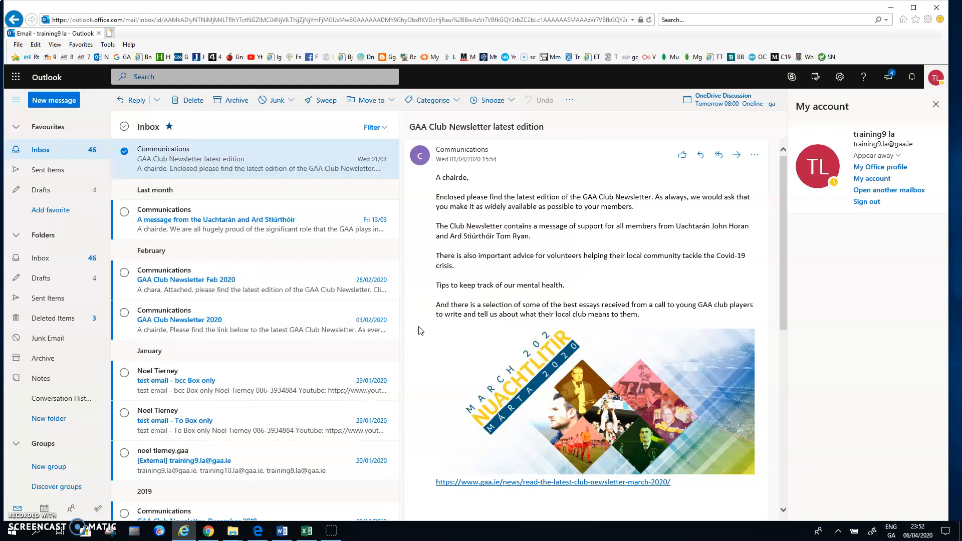
# Check the new Accepted reply in the Outlook inbox, then return to the Teams calendar for April 6–10.
pyautogui.click(209, 531)
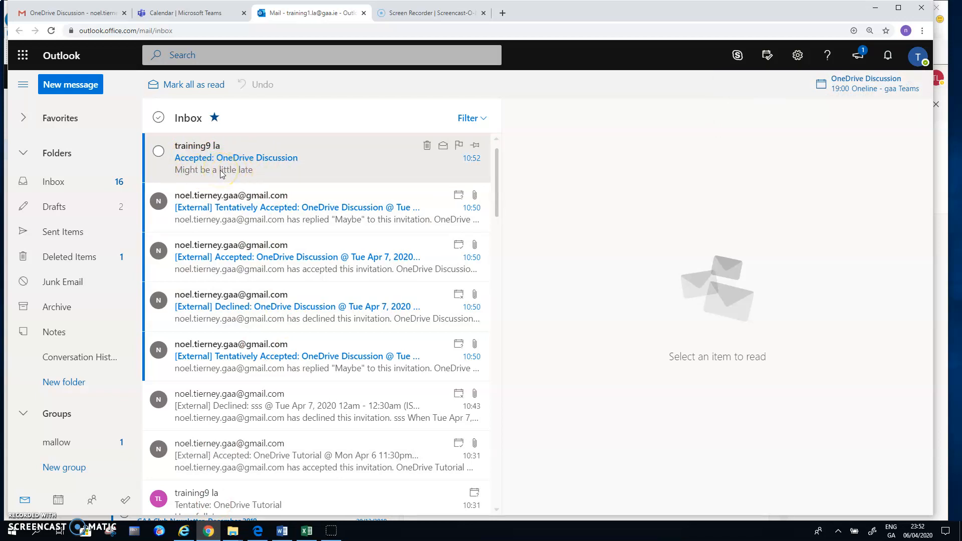
pyautogui.click(198, 18)
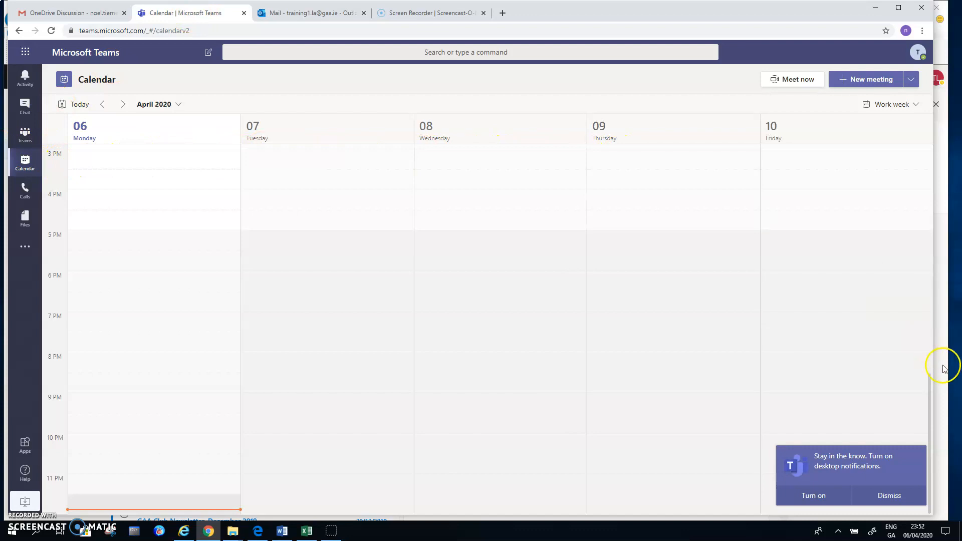
# Scroll up to the morning hours to show OneDrive Discussion on Tuesday, April 7, 8:00–9:30 AM.
pyautogui.moveTo(930, 390); pyautogui.dragTo(921, 231)
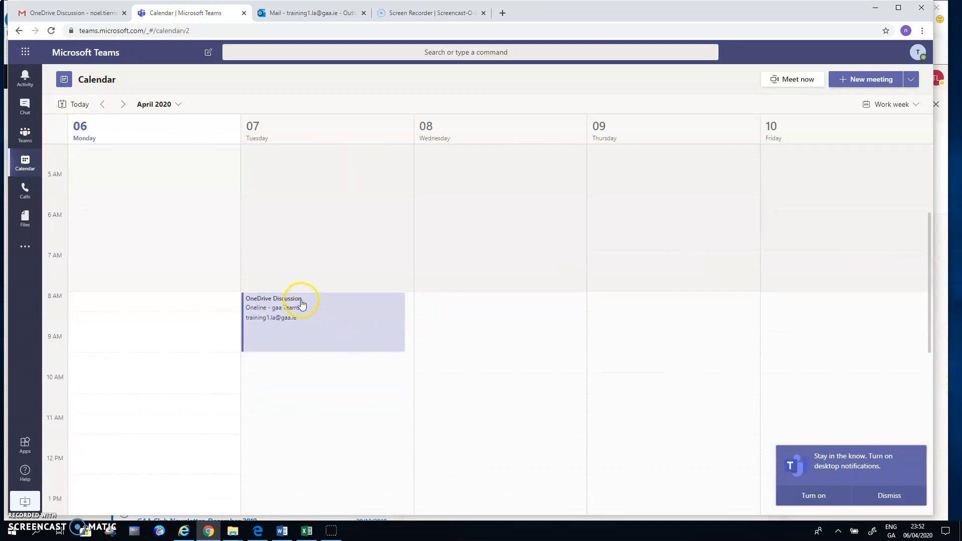